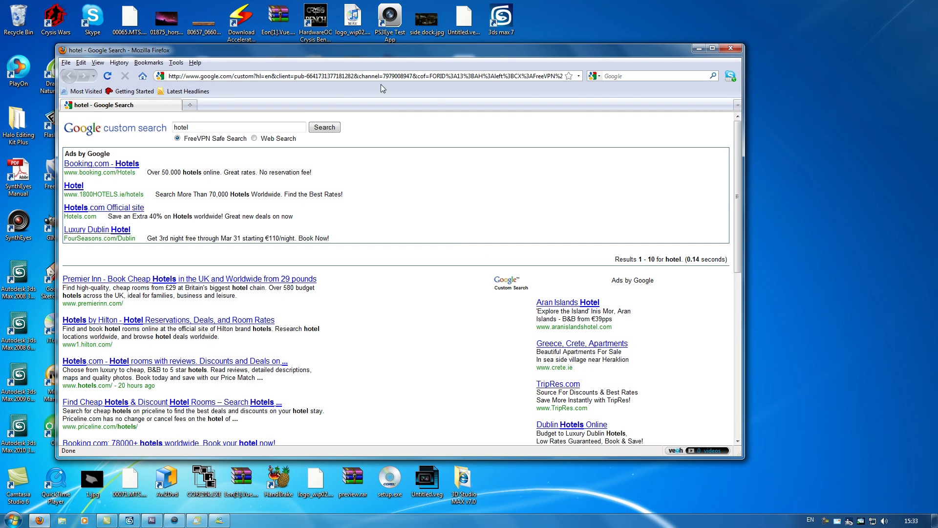
# Search for 'download xbins easy' and open the 360Mods Easy Xbins page.
pyautogui.click(648, 76)
pyautogui.write('download xbins easy')
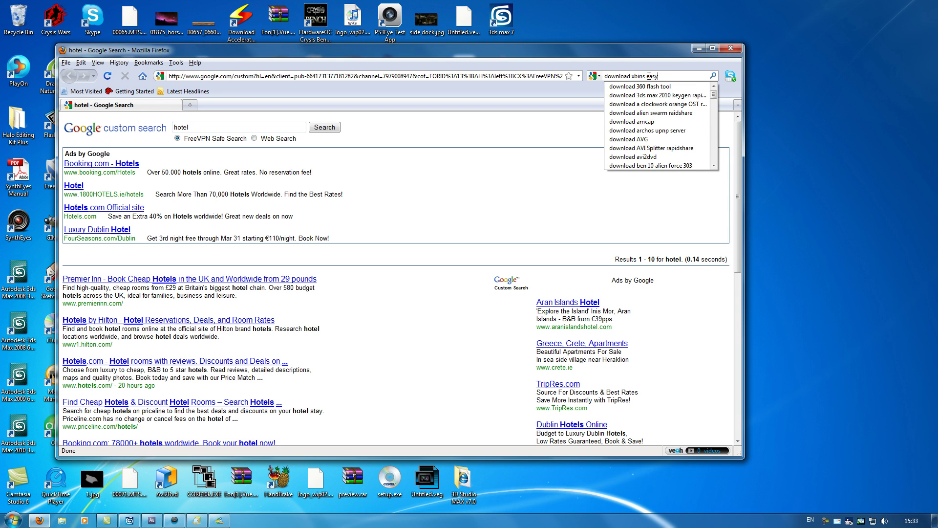
pyautogui.press('Return')
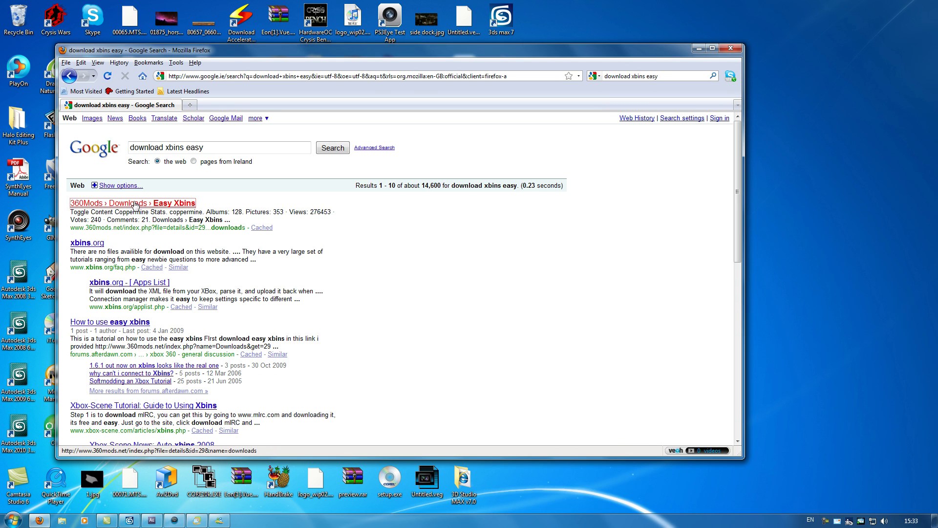
pyautogui.click(136, 204)
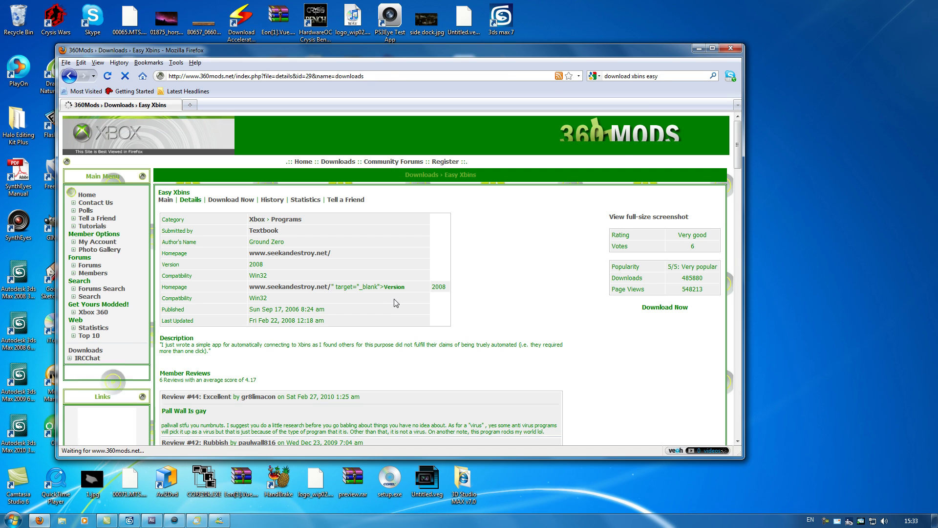
# Download 5_xbins.exe from the mirror, save it, and run Auto-Xbins.
pyautogui.scroll(-1, 739, 155)
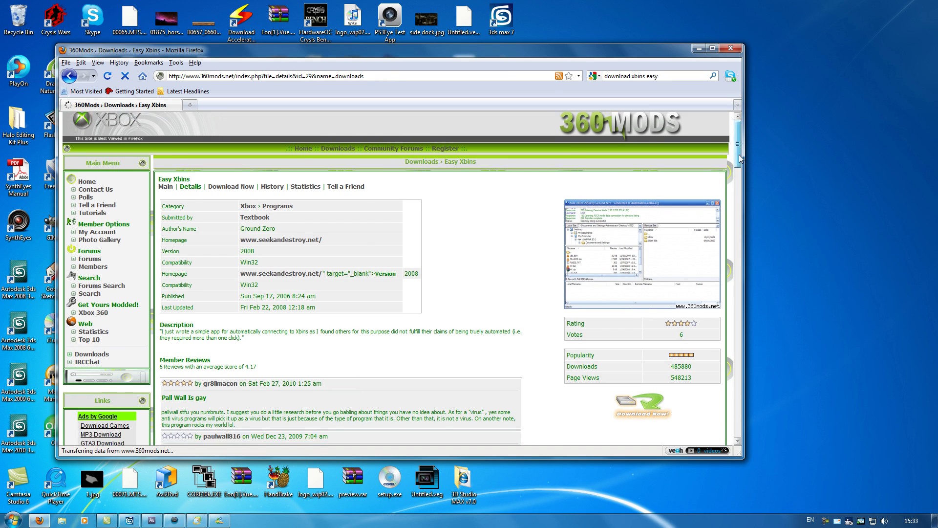
pyautogui.scroll(-4, 739, 154)
pyautogui.click(643, 302)
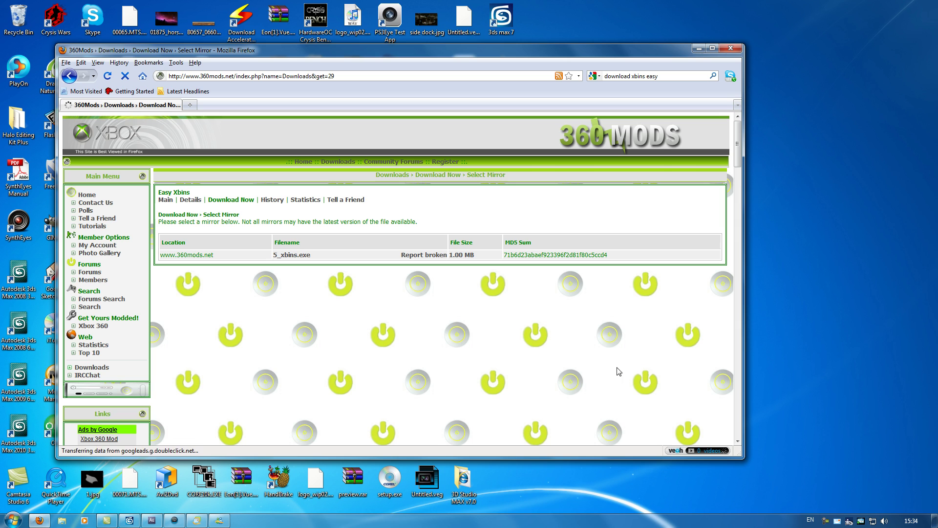
pyautogui.click(299, 256)
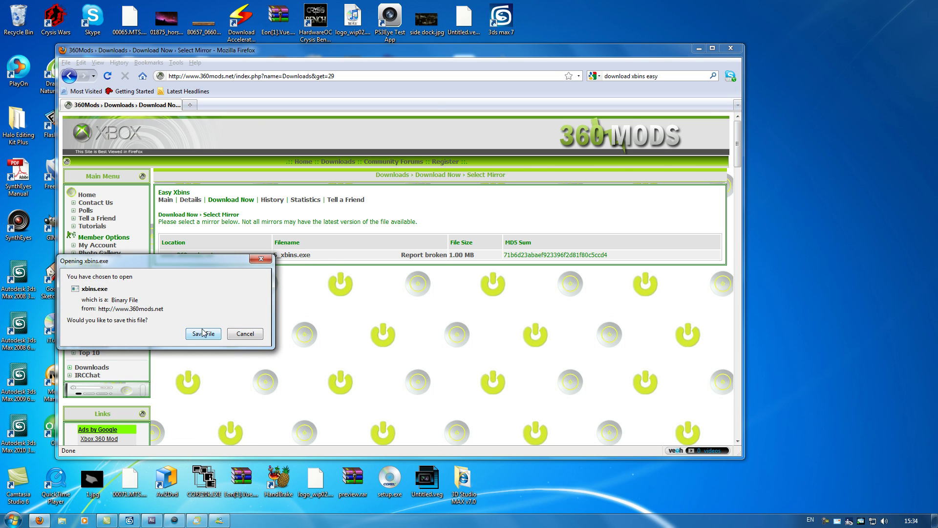
pyautogui.click(216, 334)
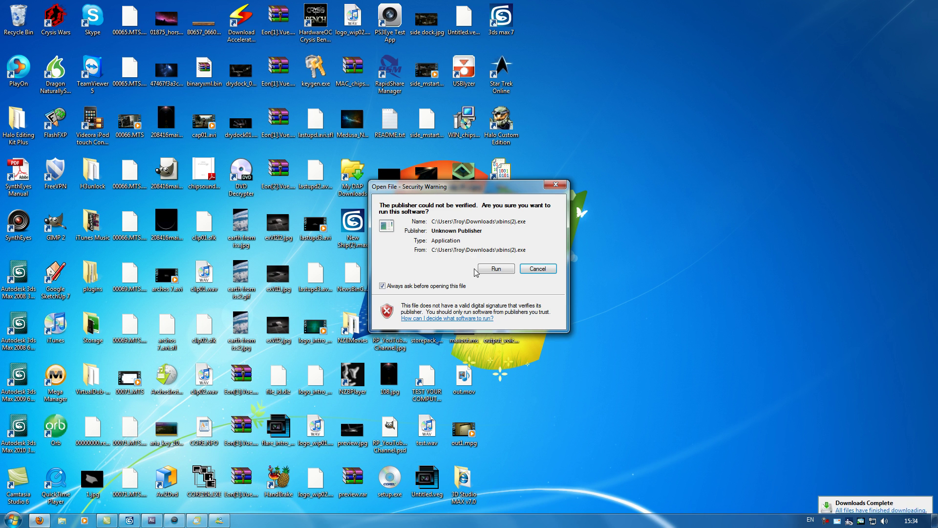
pyautogui.click(493, 269)
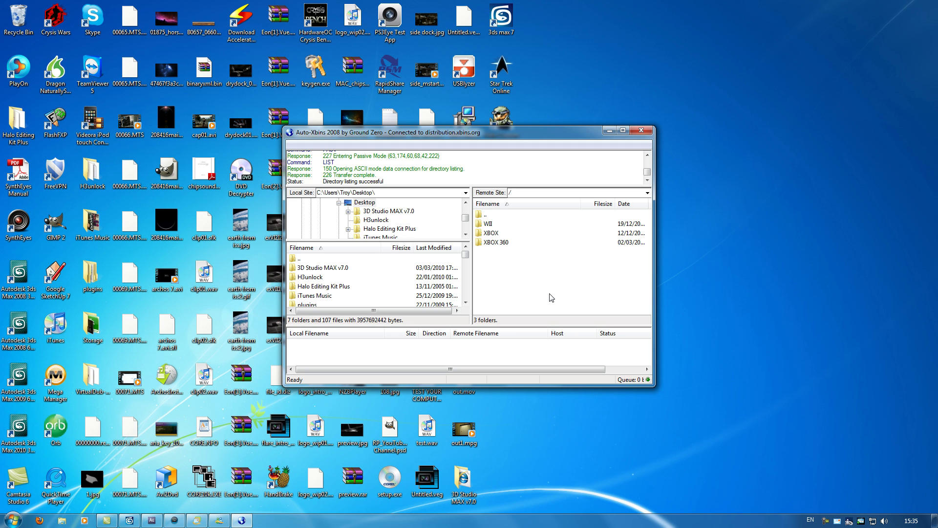
# Open remote folder XBOX 360/dashboards/XeXMenu and download XeXMenu_v1.1-ISO.rar to the local Desktop.
pyautogui.doubleClick(502, 243)
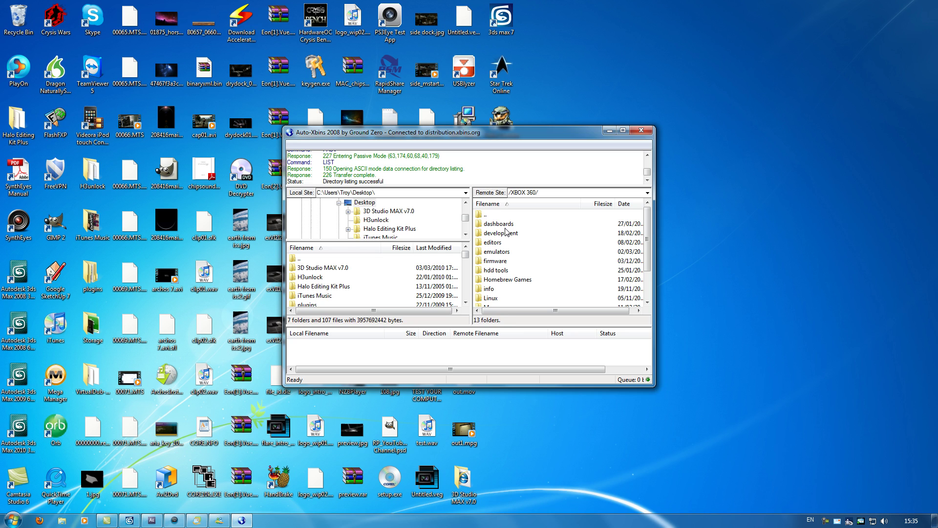
pyautogui.doubleClick(499, 224)
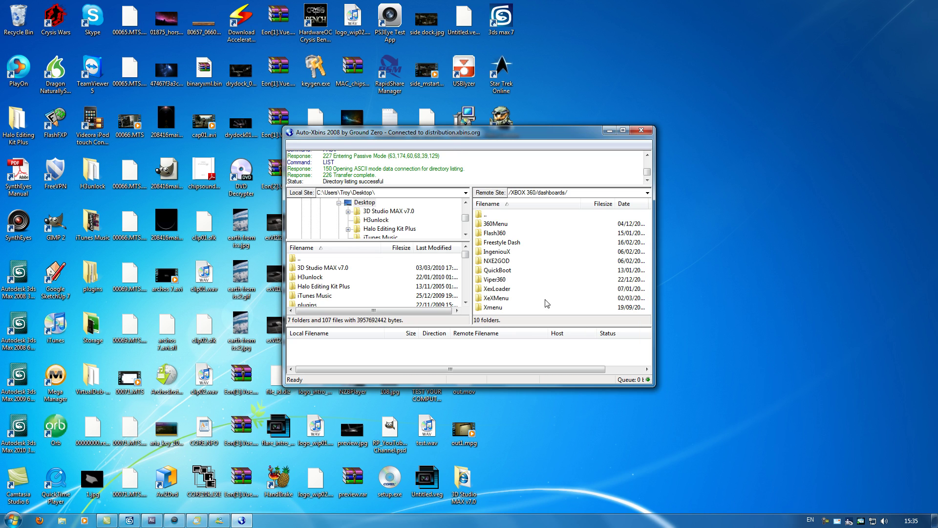
pyautogui.doubleClick(498, 299)
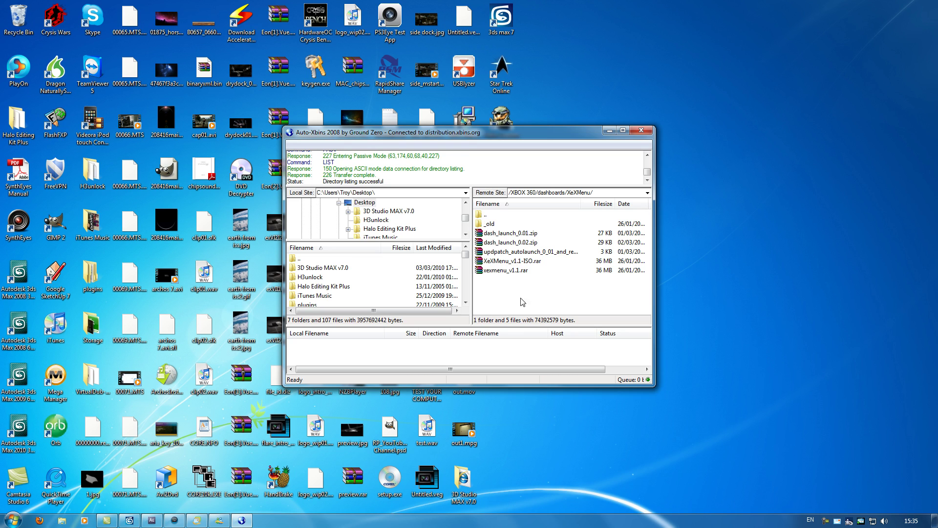
pyautogui.click(508, 261)
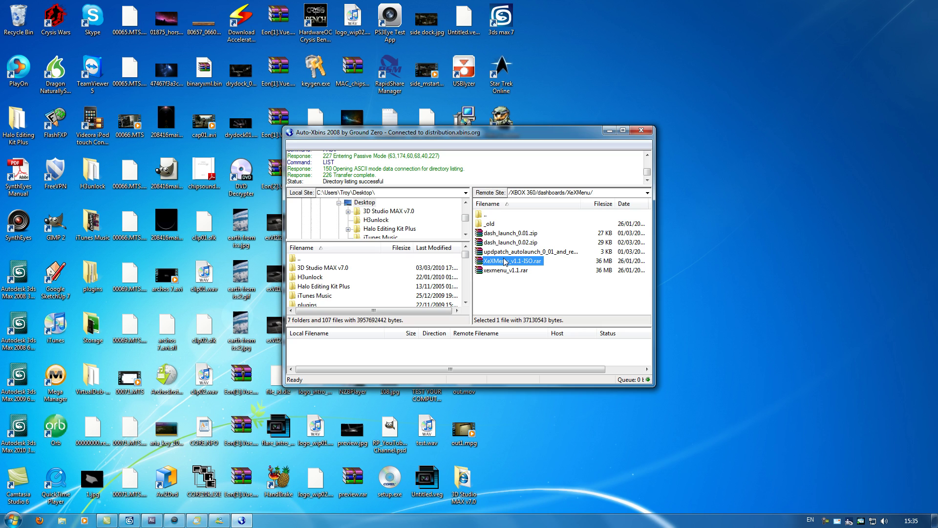
pyautogui.moveTo(506, 262); pyautogui.dragTo(370, 203)
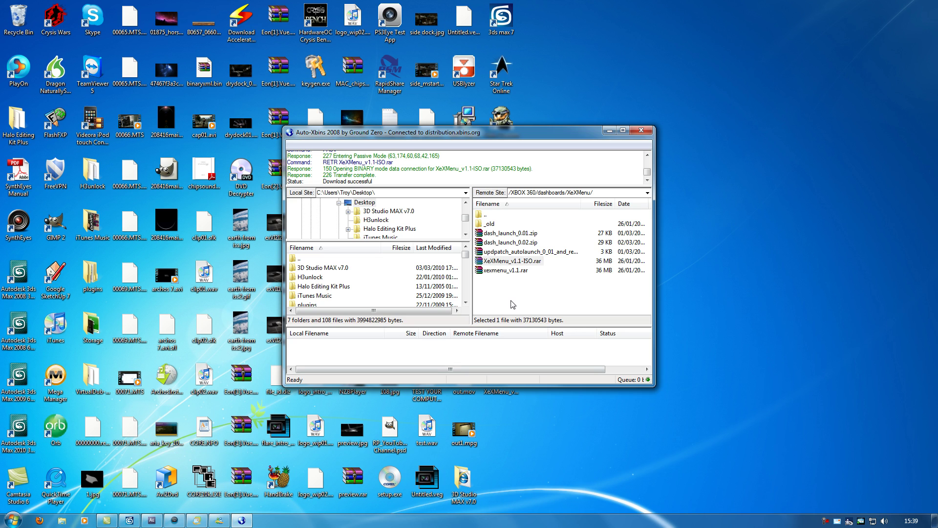
# Open the XeXMenu archive in WinRAR, dismiss the licence reminder, then close WinRAR and Auto-Xbins.
pyautogui.doubleClick(492, 392)
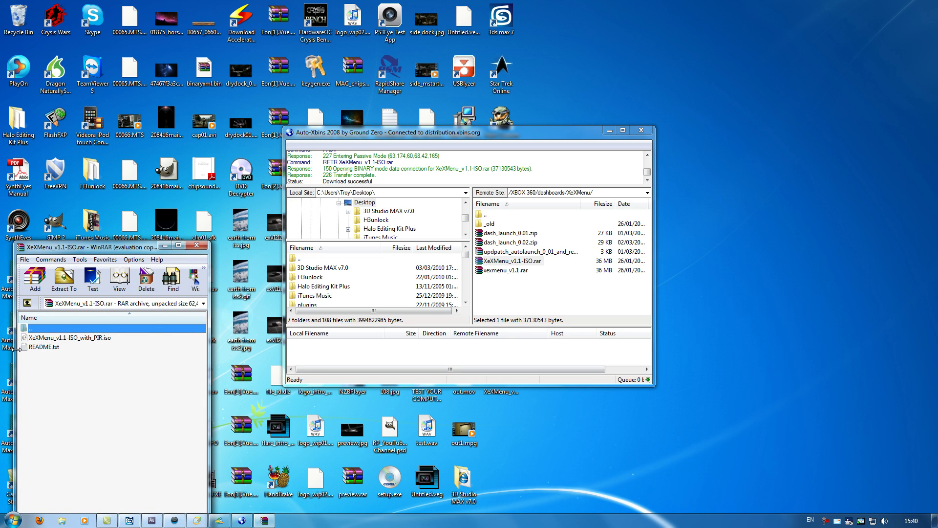
pyautogui.click(177, 401)
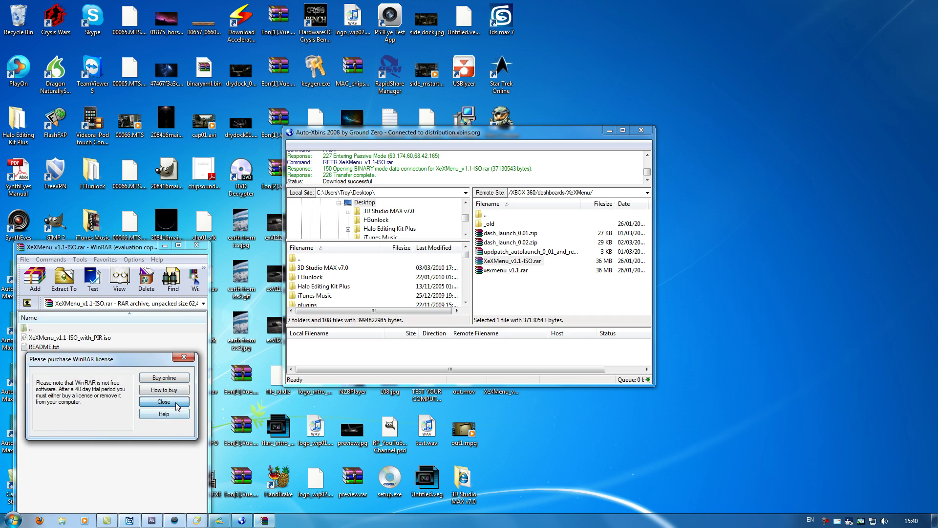
pyautogui.click(93, 337)
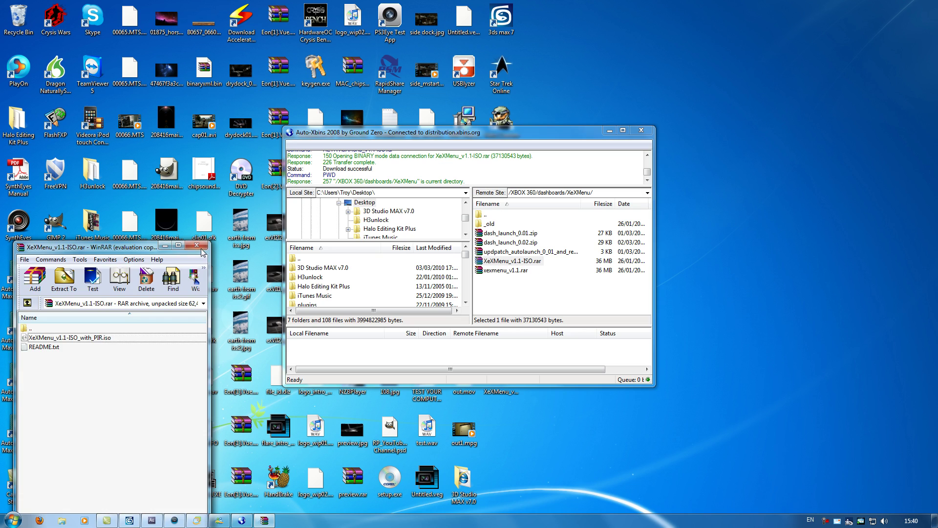
pyautogui.click(196, 245)
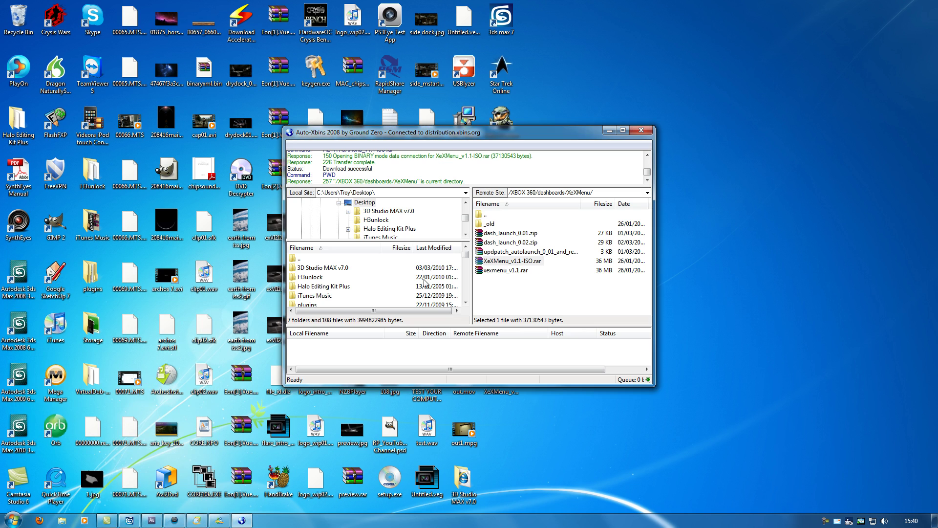
pyautogui.hotkey('alt', 'F4')
# Extract the archive into a XeXMenu_v1.1-ISO folder on the Desktop and open it.
pyautogui.rightClick(512, 289)
pyautogui.click(590, 226)
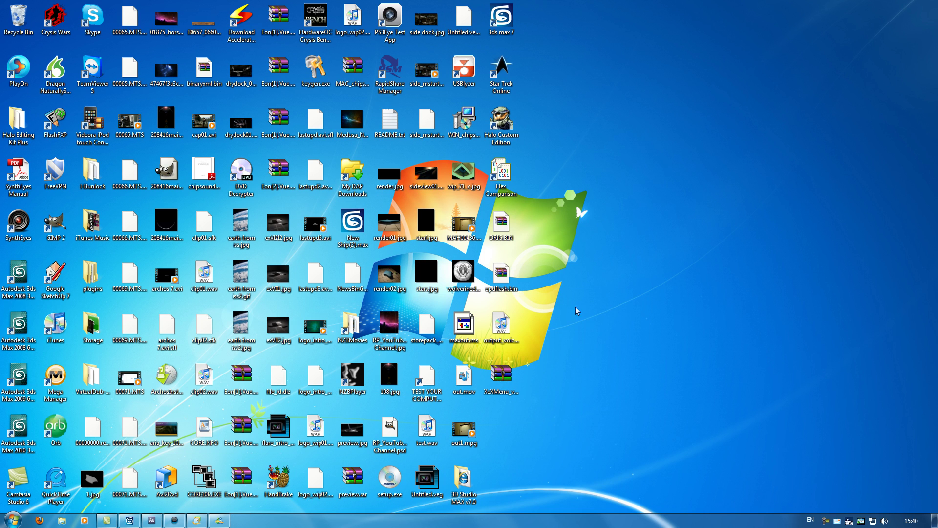
pyautogui.rightClick(513, 374)
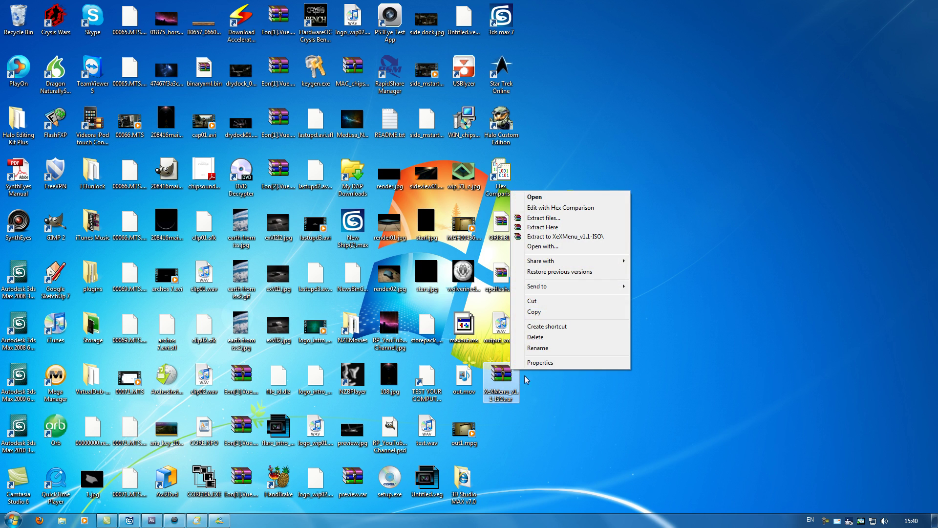
pyautogui.click(576, 249)
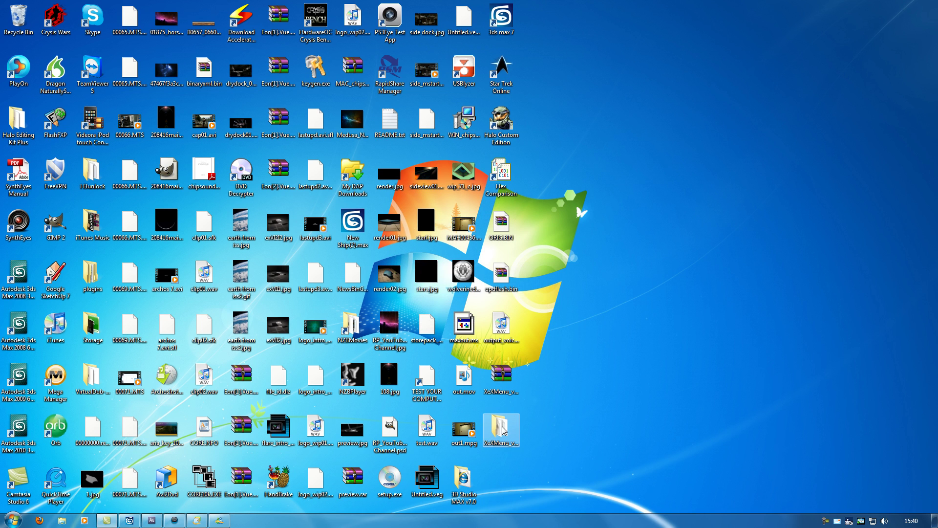
pyautogui.doubleClick(503, 431)
# Burn XeXMenu_v1.1-ISO_with_PIR.iso to the blank CD-R with ImgBurn.
pyautogui.click(501, 304)
pyautogui.rightClick(501, 303)
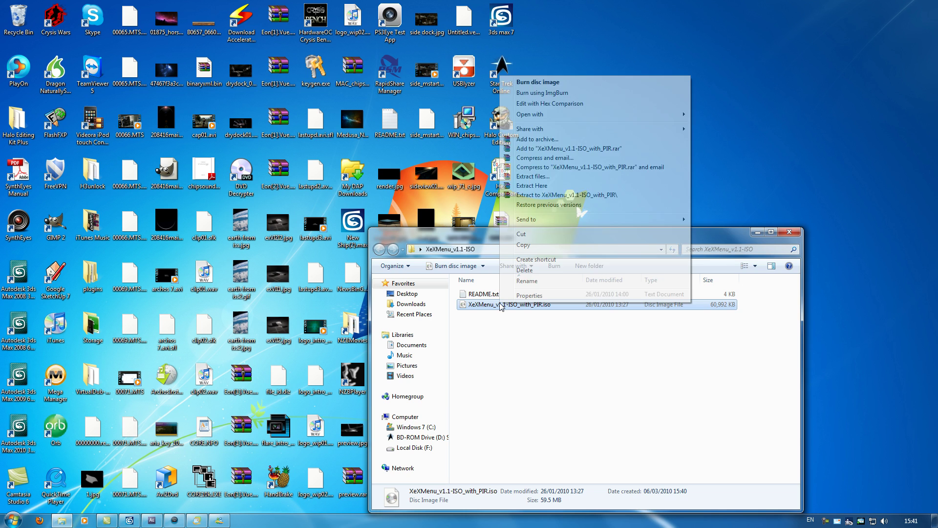
pyautogui.click(588, 92)
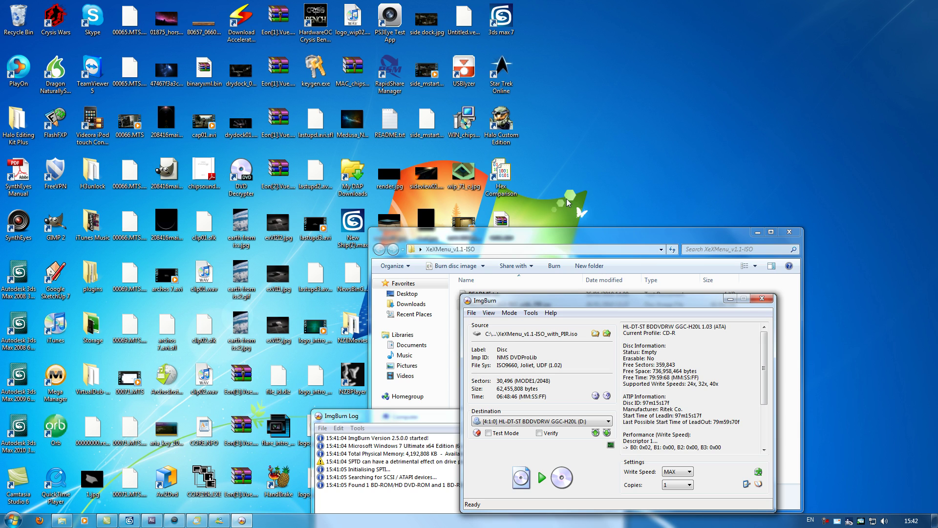
pyautogui.click(549, 477)
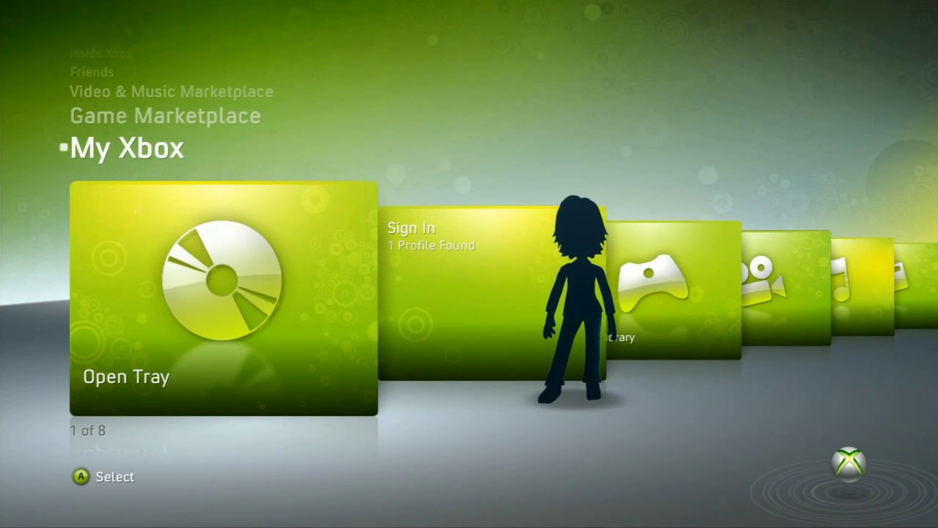
# Open the console tray, insert the burned disc, and close the tray to boot XeXMenu.
pyautogui.press('Return')
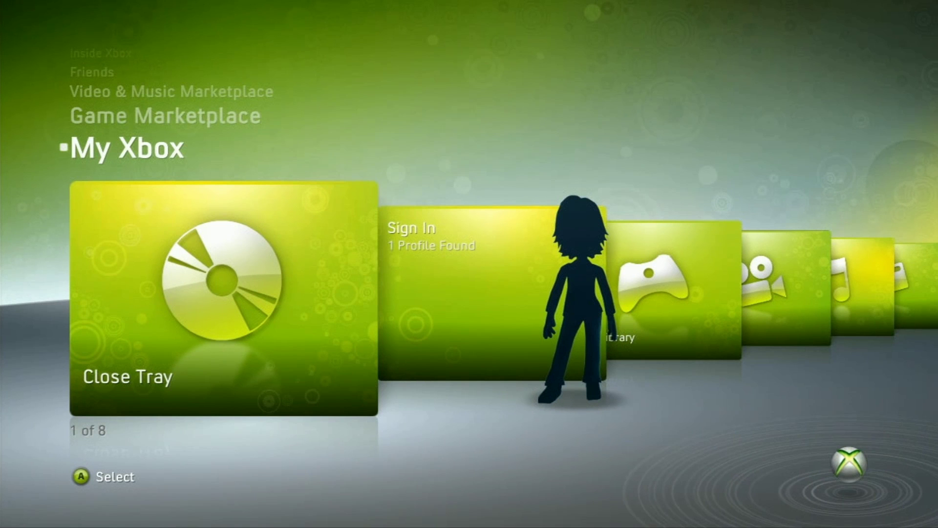
pyautogui.press('Return')
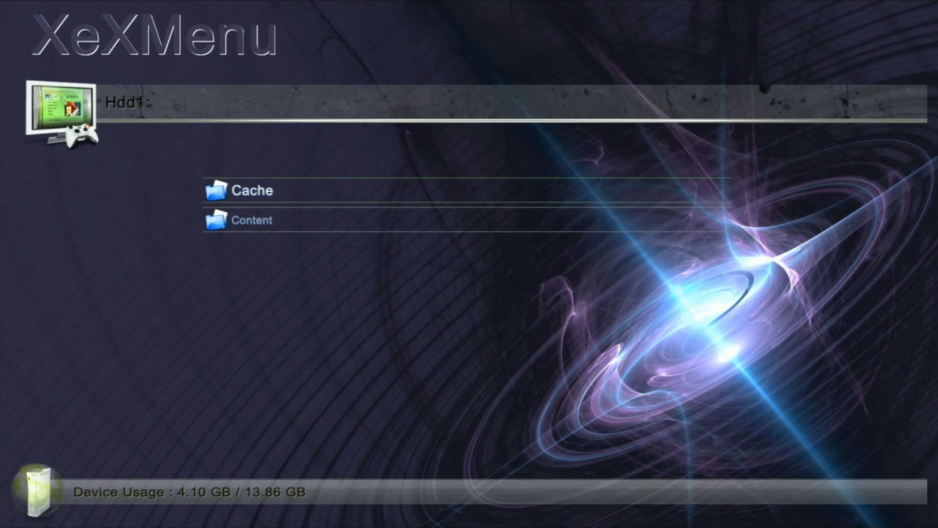
# Switch to the Dvd: drive and copy the C0DE9999 folder.
pyautogui.press('Escape')
pyautogui.press('Down')
pyautogui.press('Down')
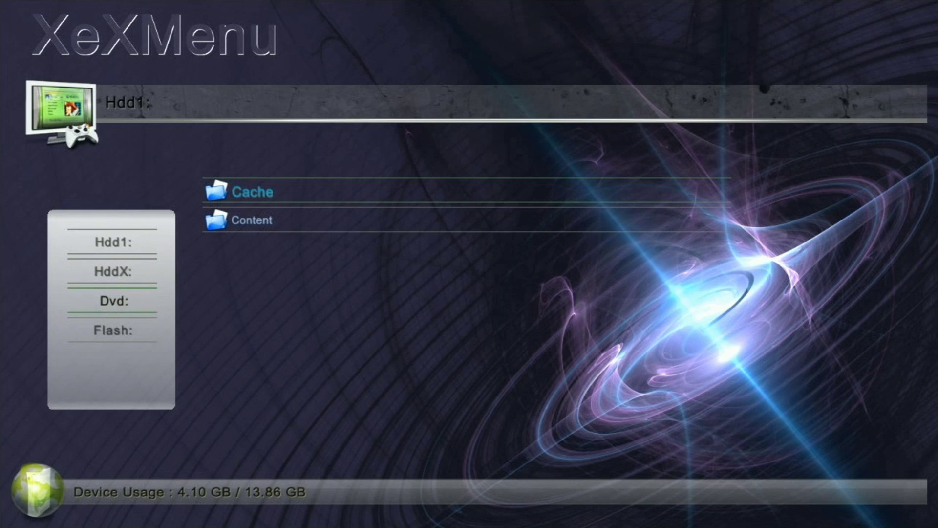
pyautogui.press('Up')
pyautogui.press('Down')
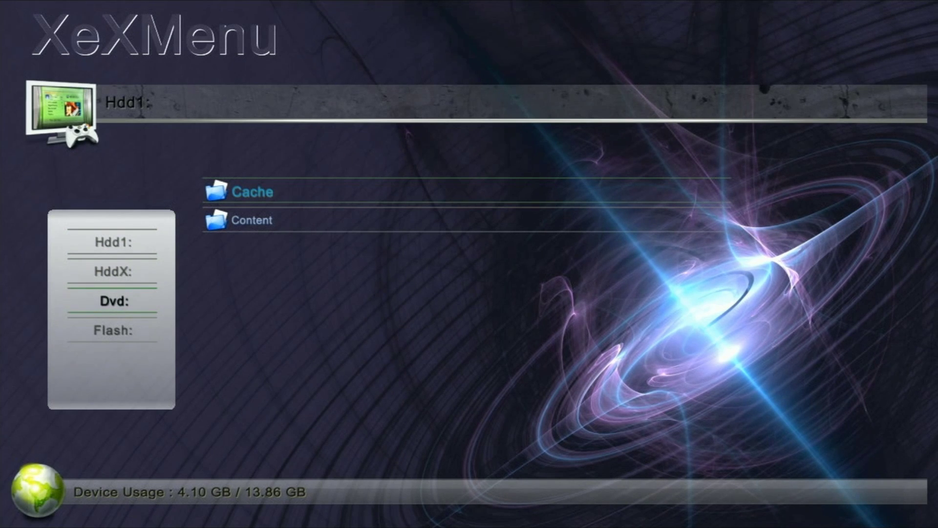
pyautogui.press('Return')
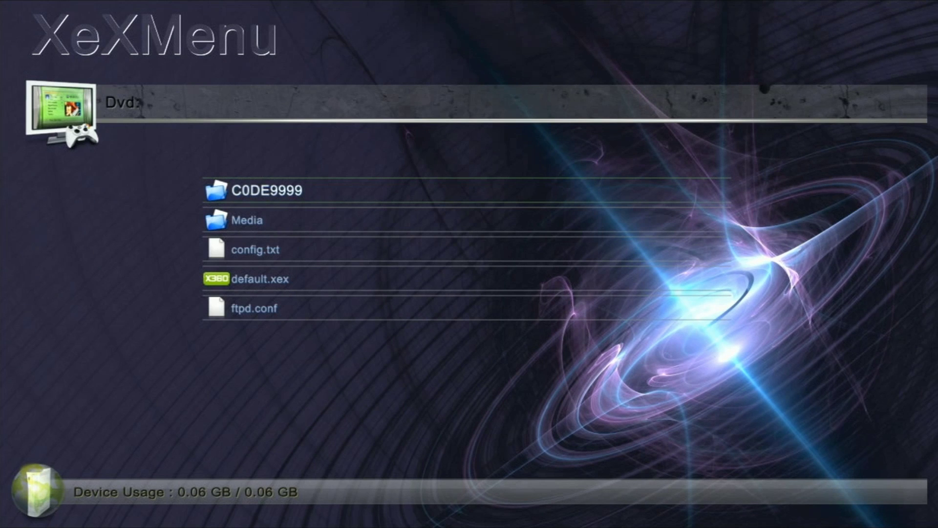
pyautogui.press('y')
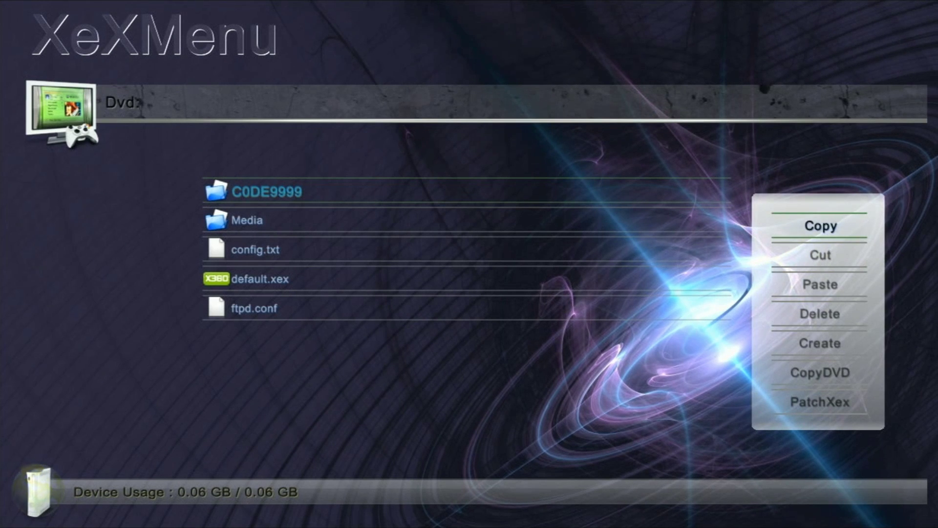
pyautogui.press('Return')
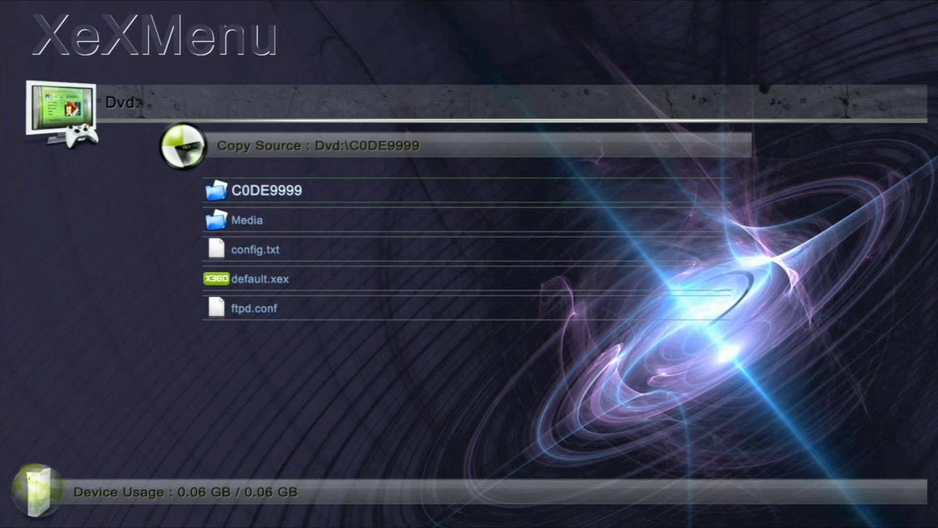
# Switch the device back to the Hdd1: hard drive.
pyautogui.press('Right')
pyautogui.press('Right')
pyautogui.press('Right')
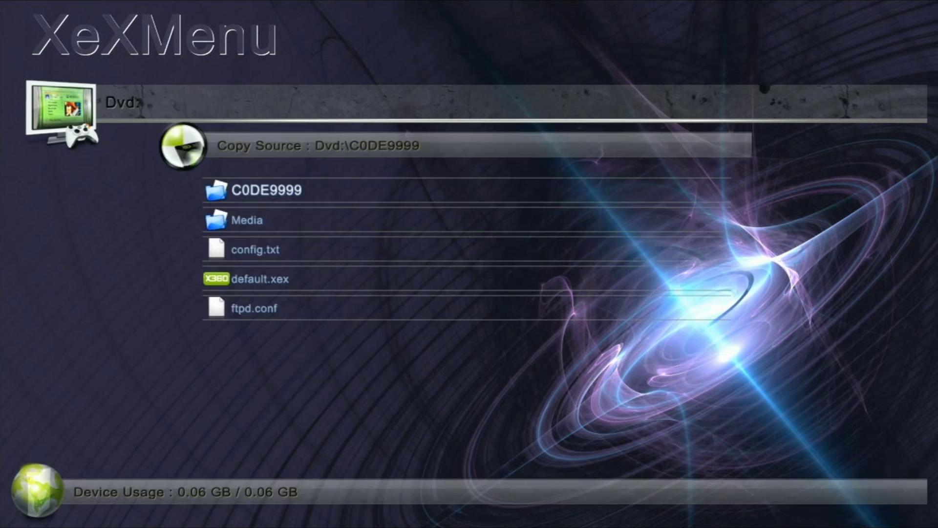
pyautogui.press('y')
pyautogui.press('Up')
pyautogui.press('Up')
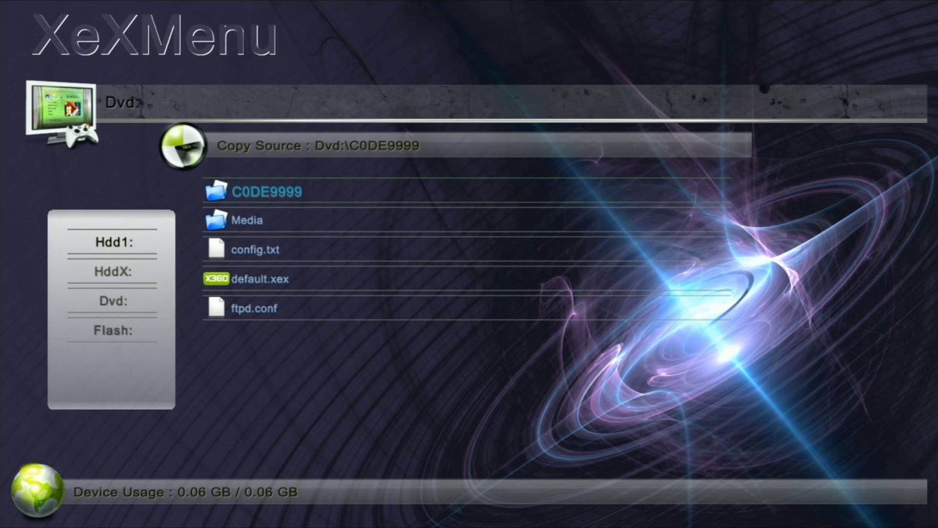
pyautogui.press('Return')
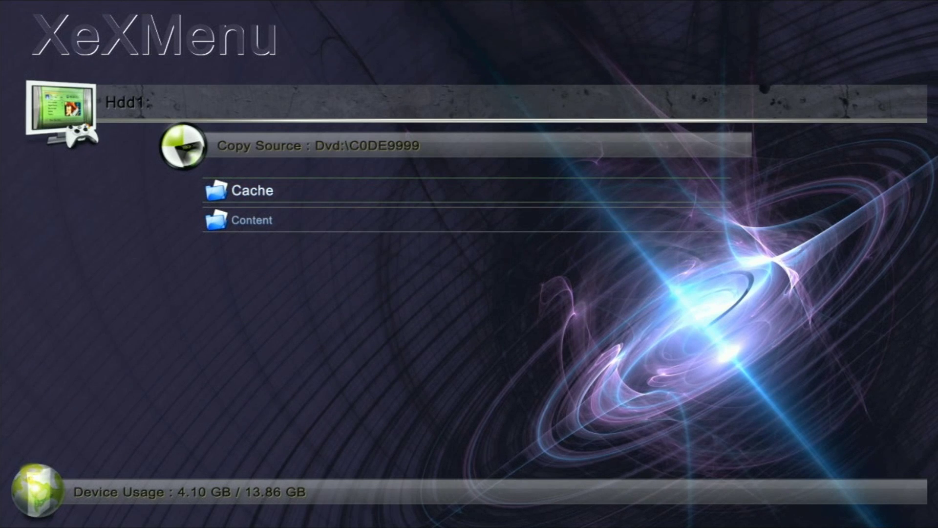
pyautogui.press('Down')
pyautogui.press('Return')
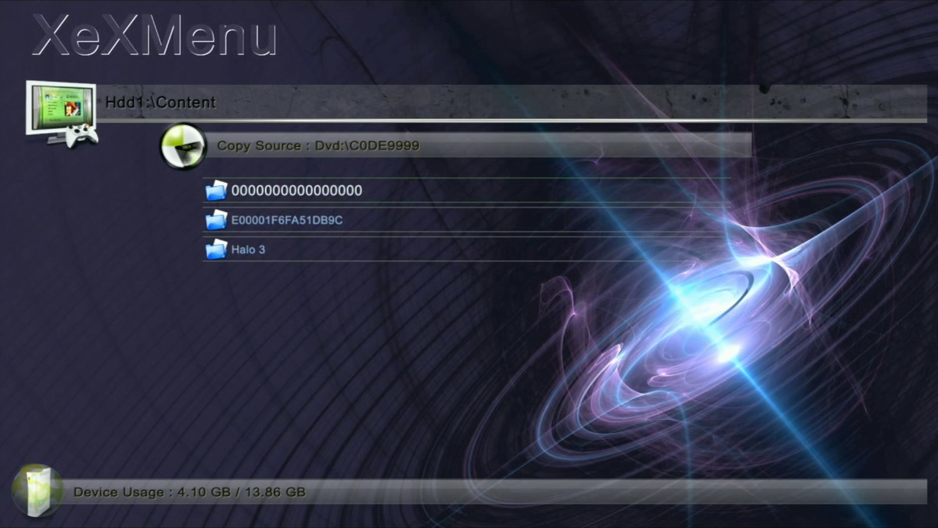
pyautogui.press('Return')
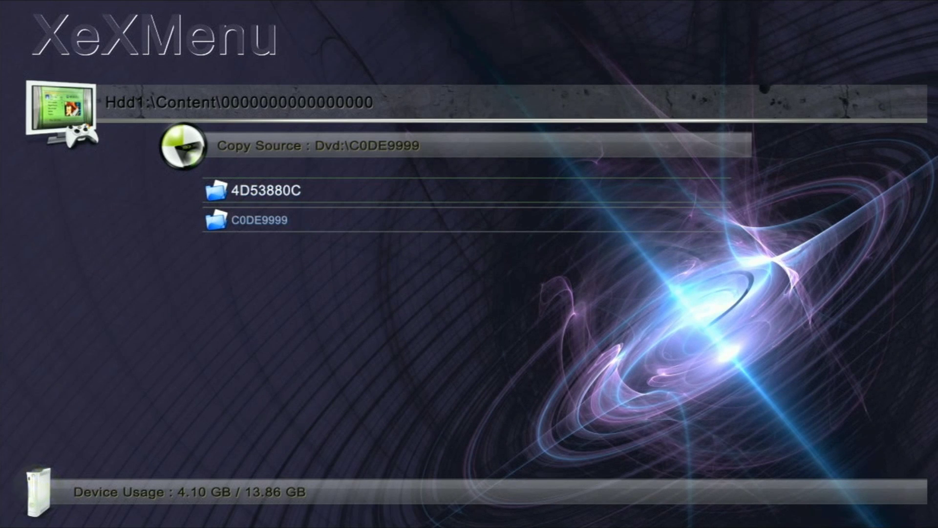
pyautogui.press('Down')
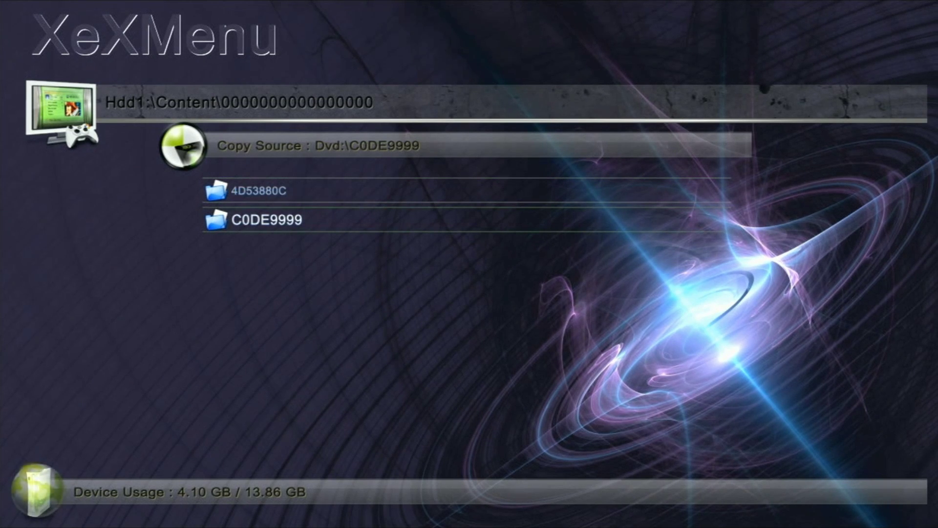
pyautogui.press('Menu')
pyautogui.press('Down')
pyautogui.press('Down')
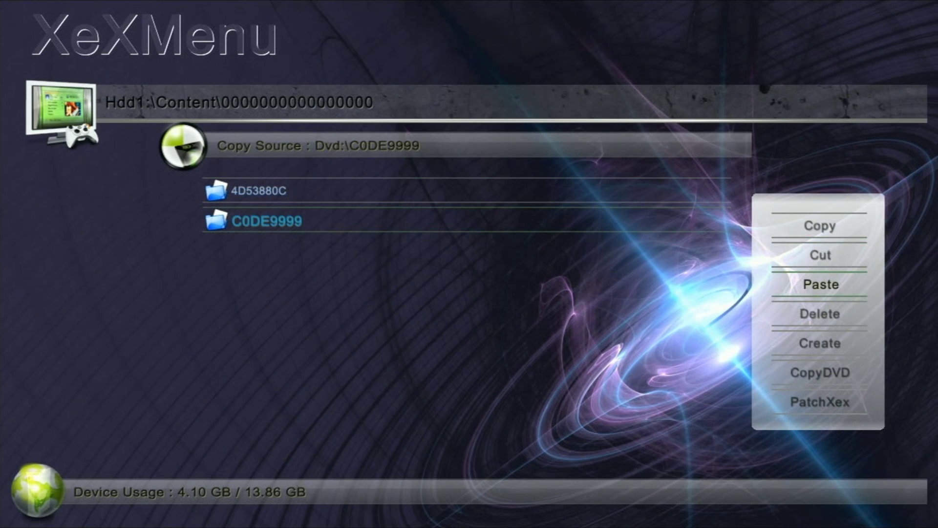
pyautogui.press('Return')
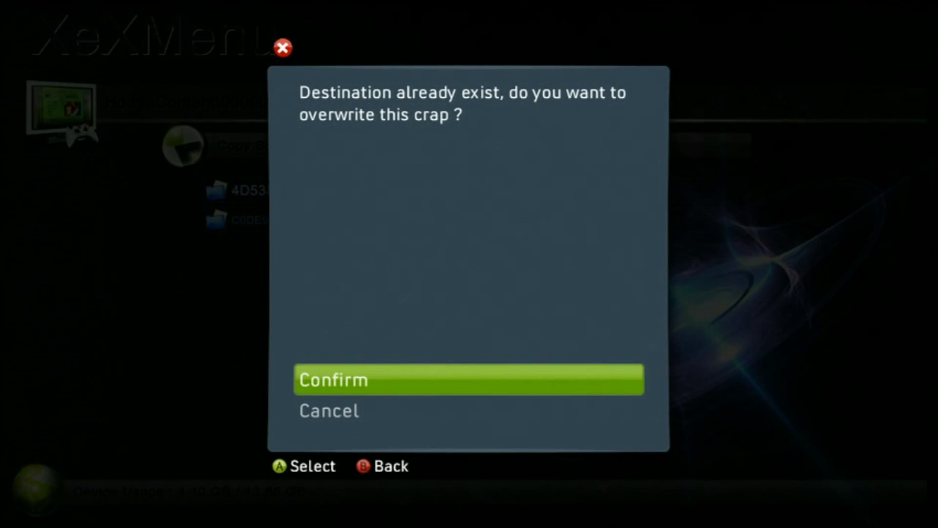
pyautogui.press('Return')
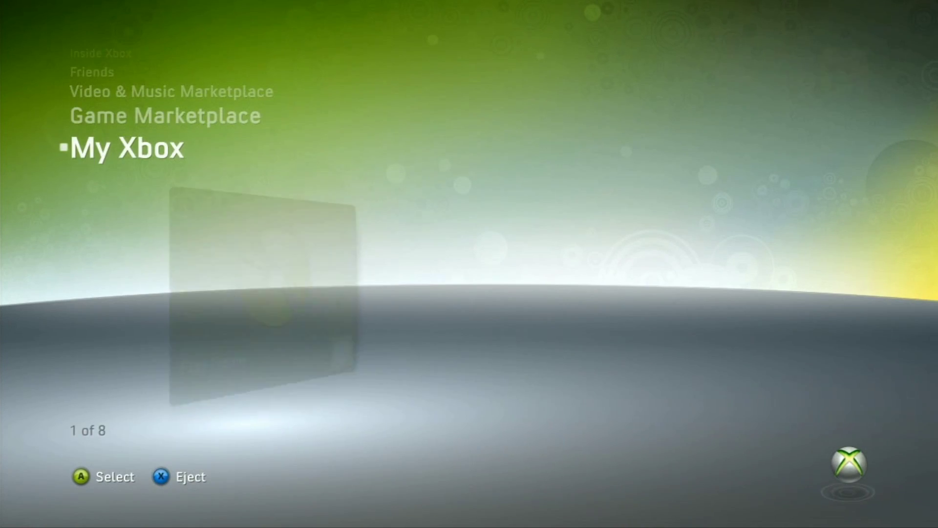
# Go to Game Library on My Xbox to find XeXMenu 1.1 listed.
pyautogui.press('Right')
pyautogui.press('Right')
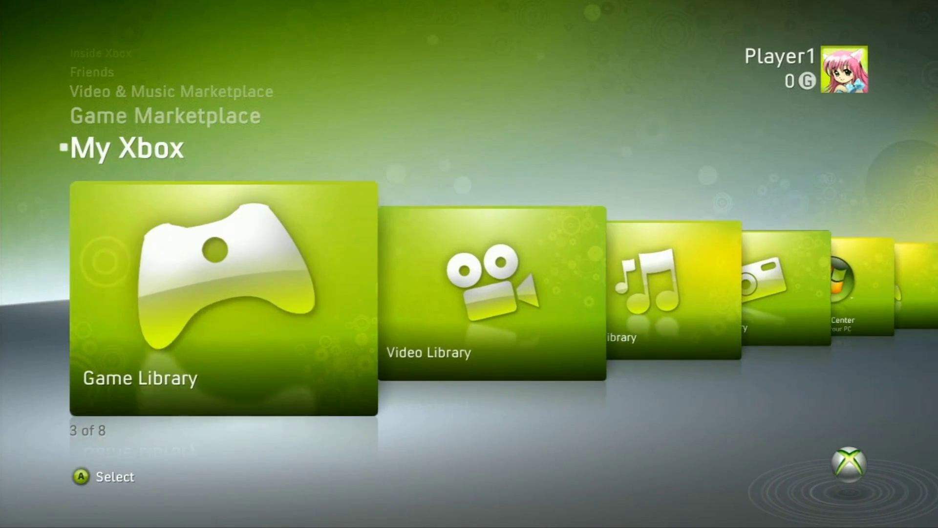
pyautogui.press('Return')
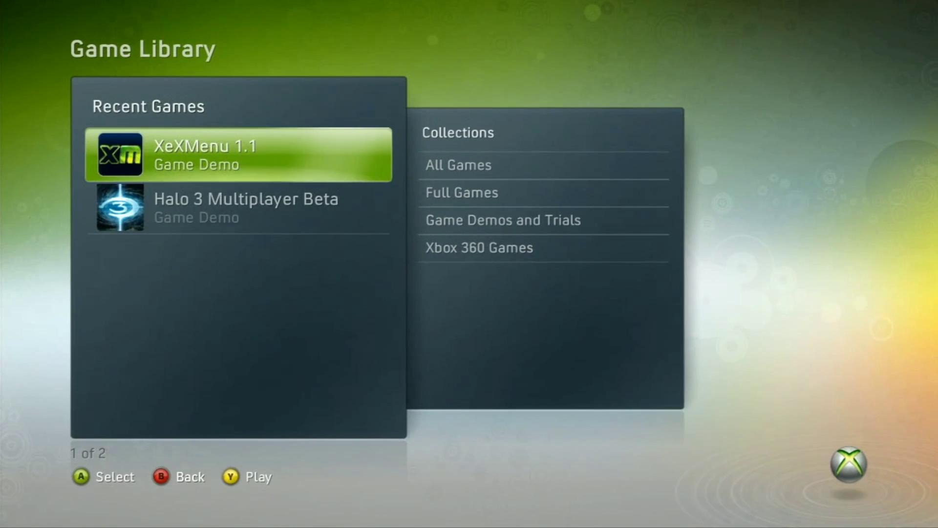